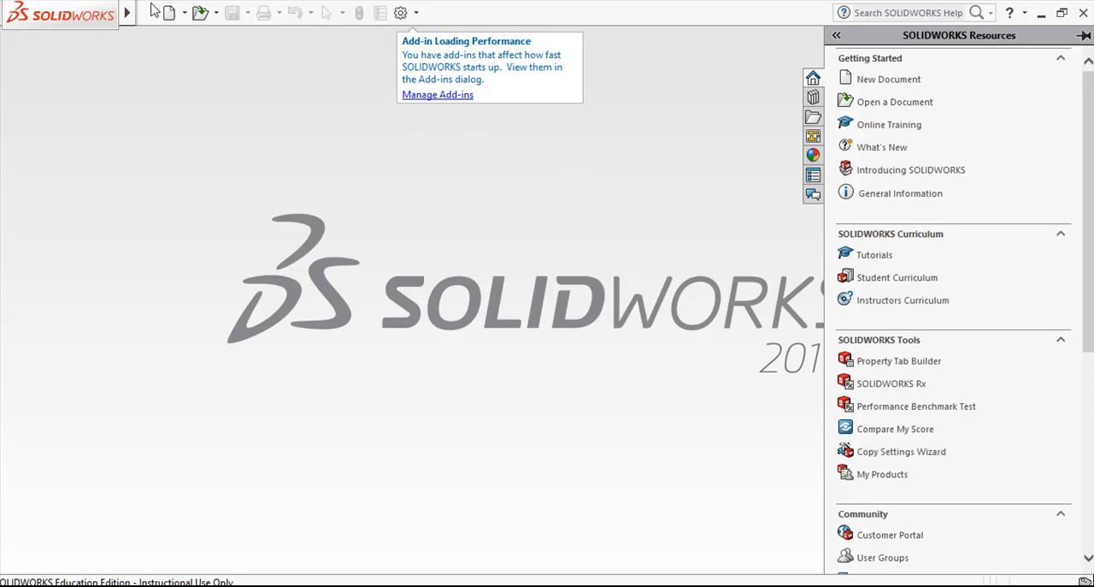
- Create a new part document
{"action": "mouse_move", "coordinate": [118, 16]}
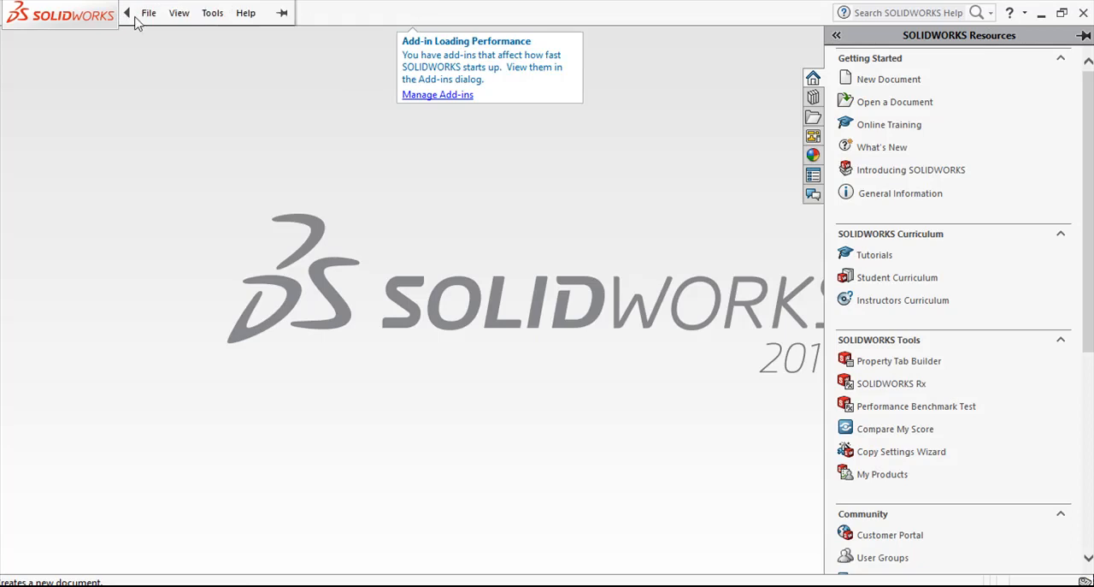
{"action": "left_click", "coordinate": [148, 14]}
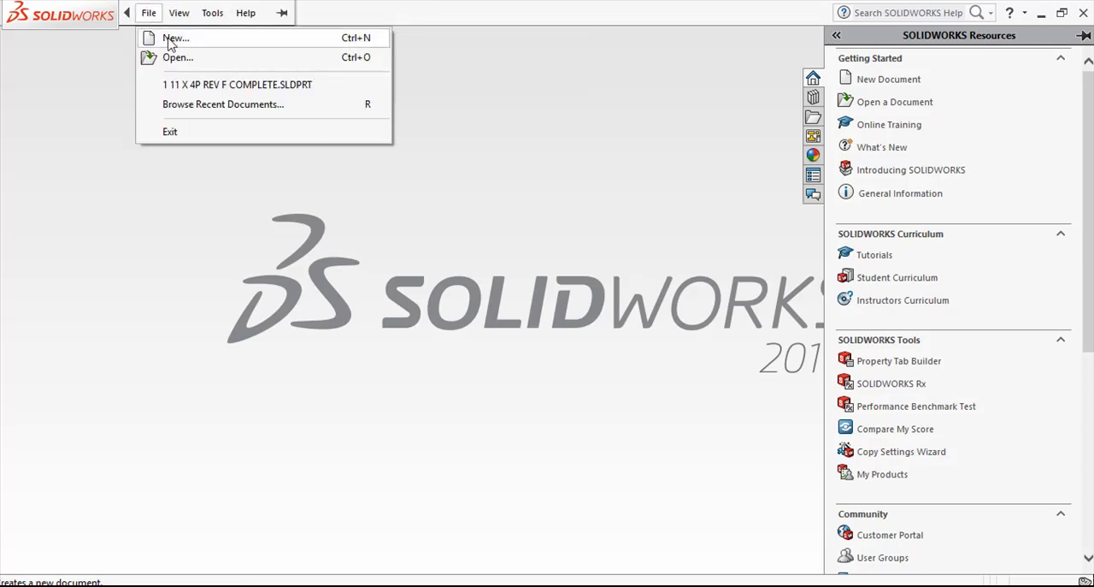
{"action": "left_click", "coordinate": [169, 39]}
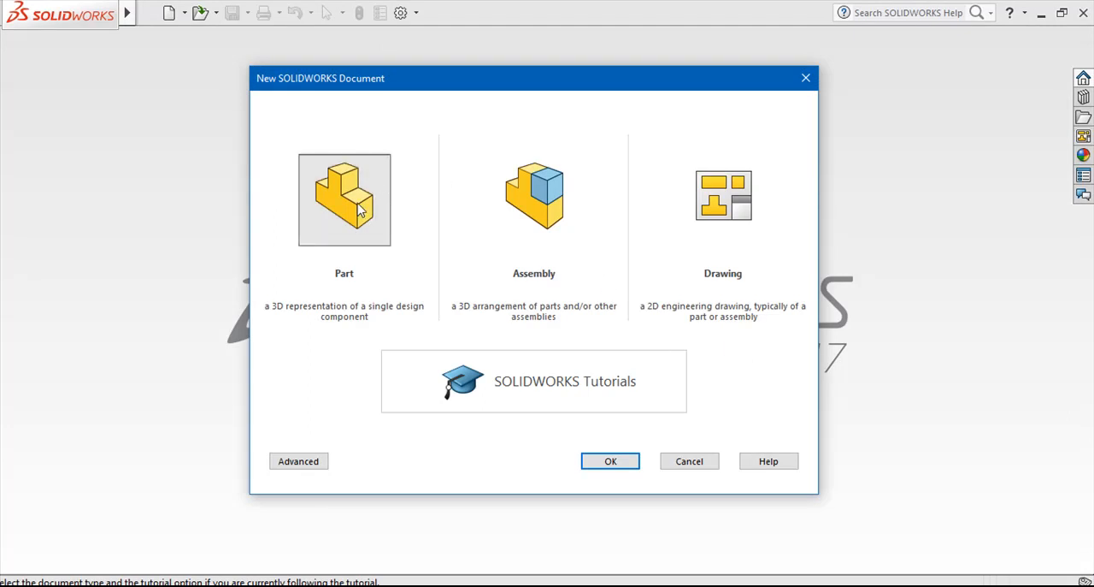
{"action": "left_click", "coordinate": [601, 455]}
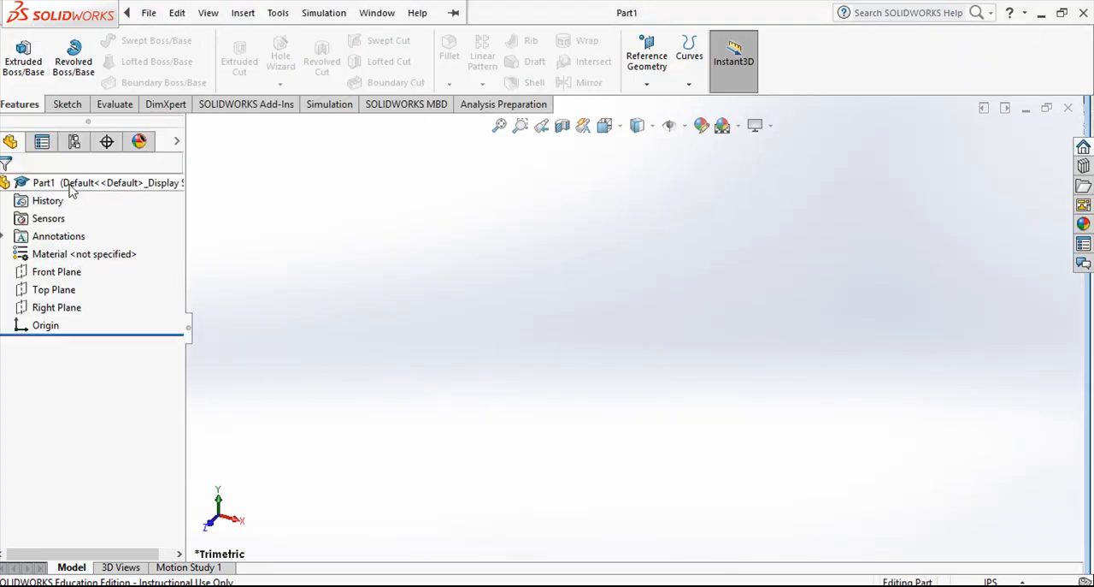
- Create a reference plane parallel to the Front Plane at an offset of 2 in
{"action": "left_click", "coordinate": [56, 272]}
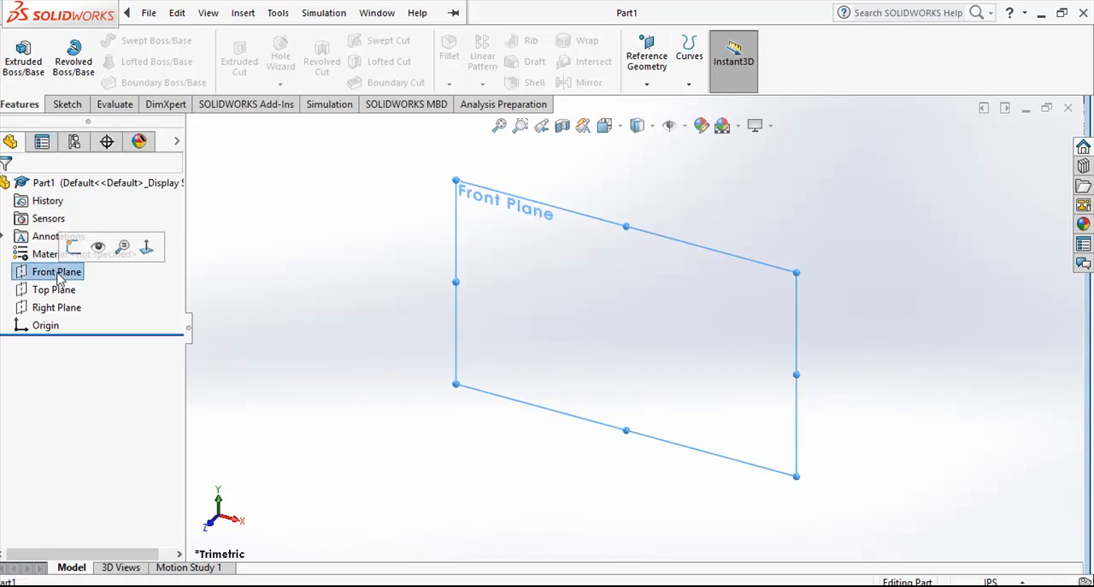
{"action": "left_click", "coordinate": [648, 87]}
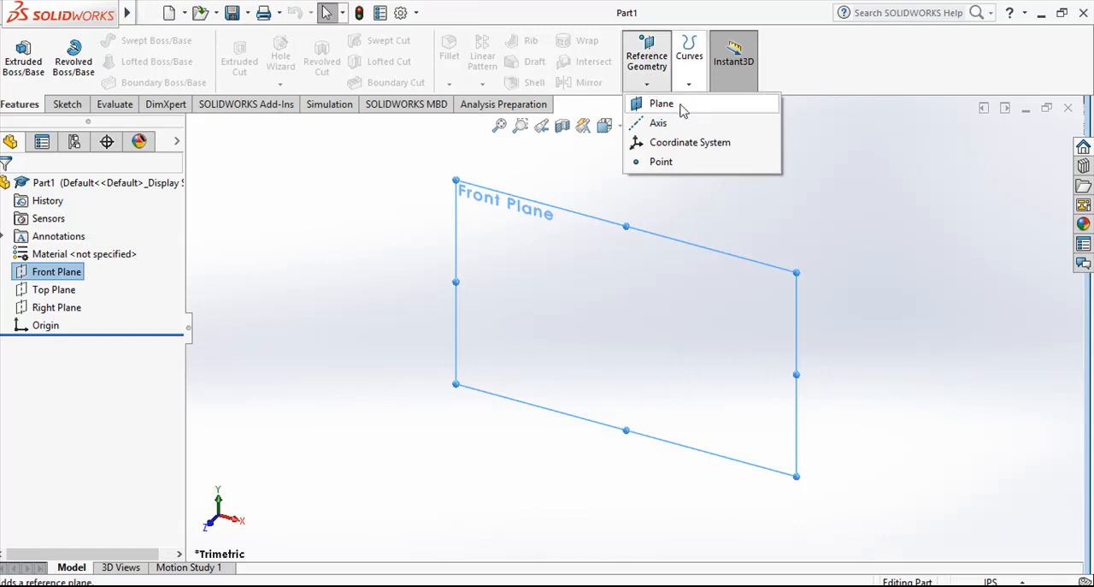
{"action": "left_click", "coordinate": [663, 103]}
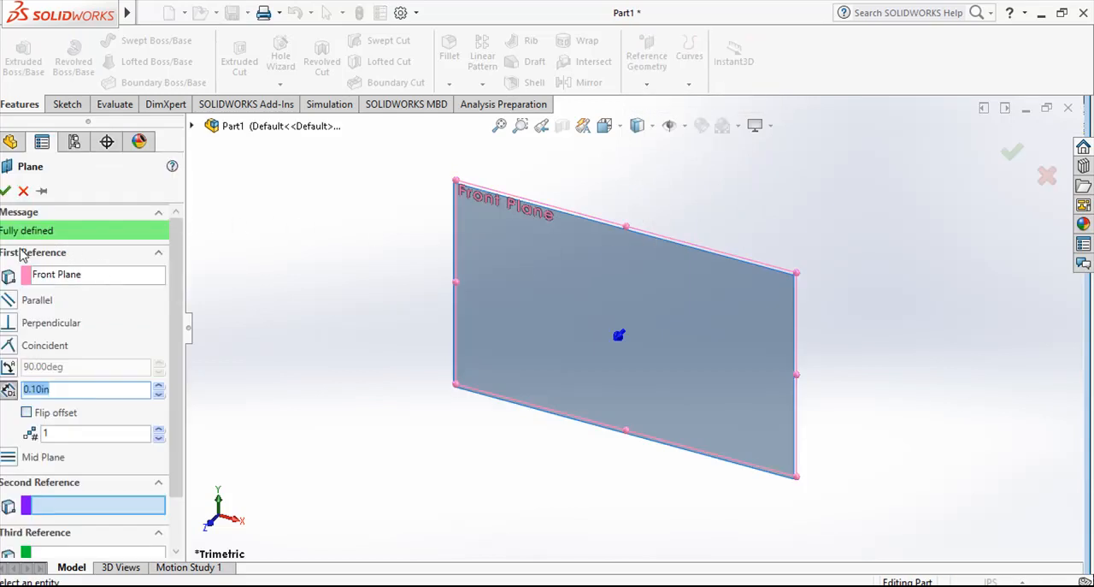
{"action": "left_click", "coordinate": [96, 282]}
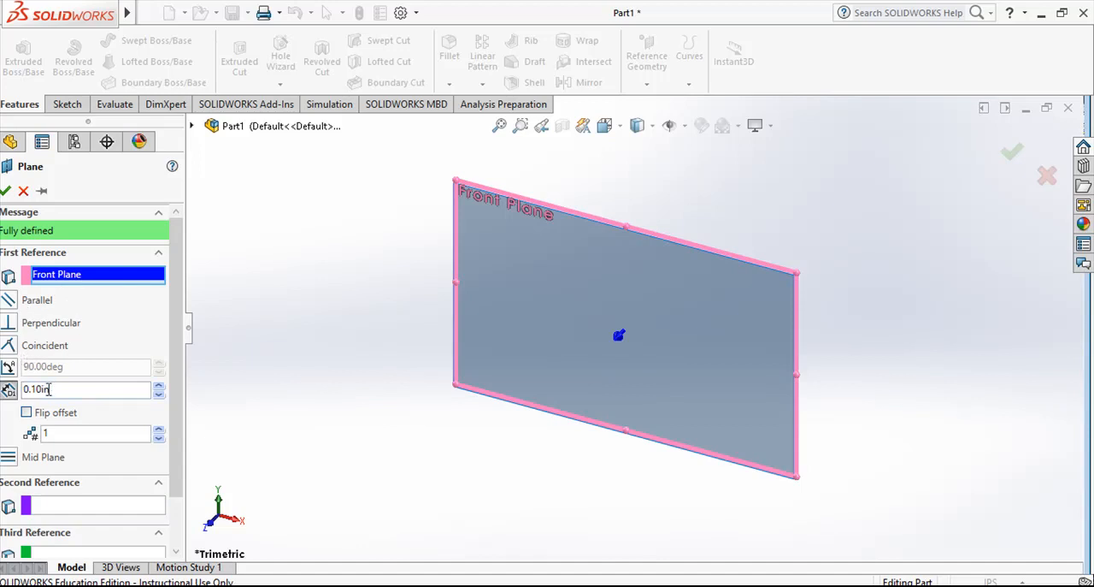
{"action": "left_click_drag", "start_coordinate": [51, 389], "coordinate": [17, 390]}
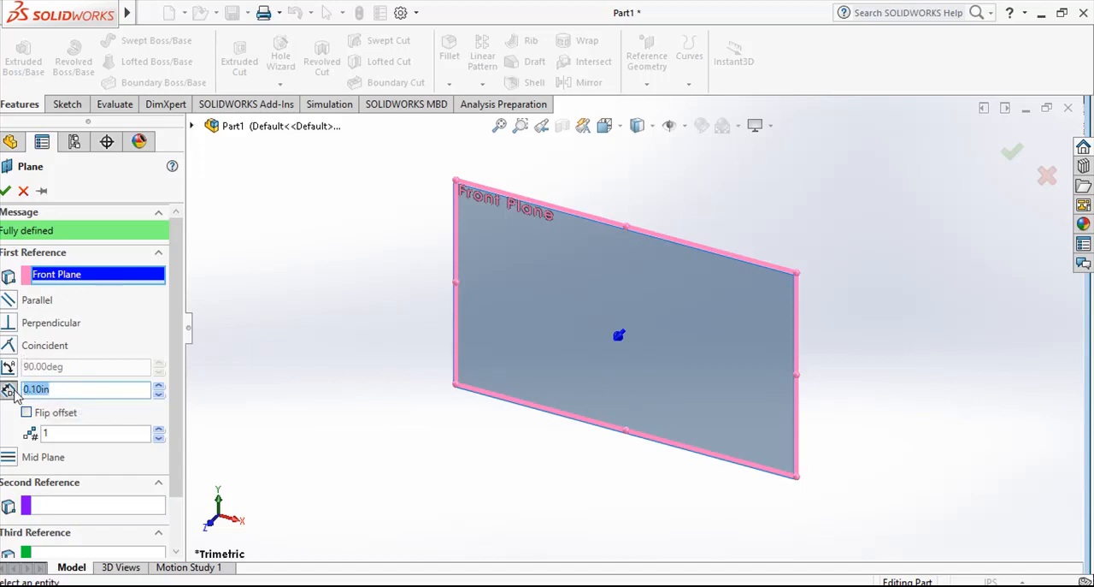
{"action": "type", "text": "2"}
{"action": "left_click", "coordinate": [6, 190]}
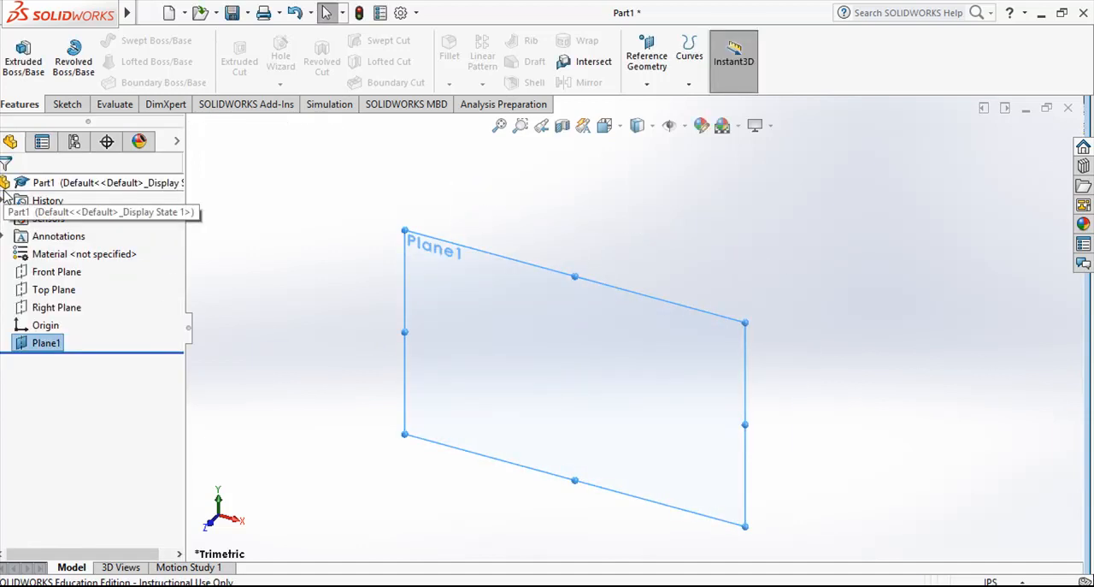
- Create a second reference plane offset 2 in from Plane1, on the side away from the Front Plane
{"action": "left_click", "coordinate": [51, 272]}
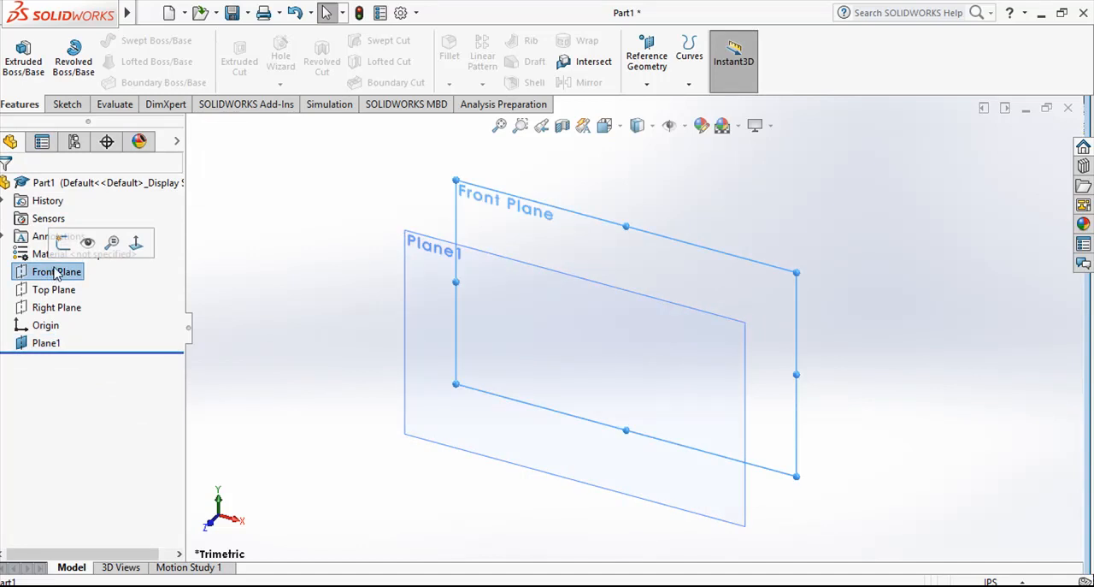
{"action": "left_click", "coordinate": [53, 343]}
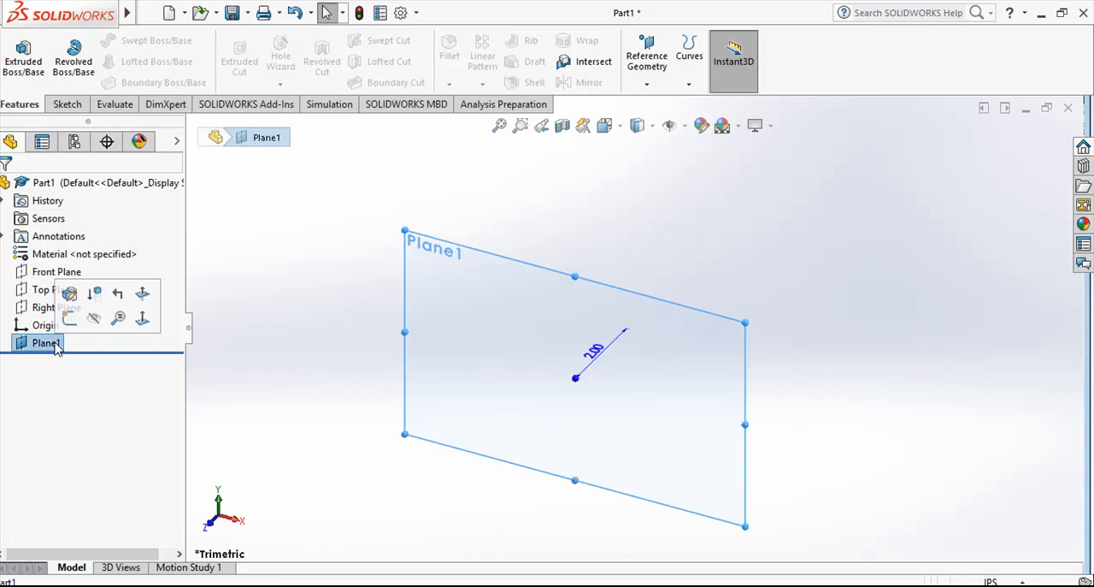
{"action": "left_click", "coordinate": [648, 84]}
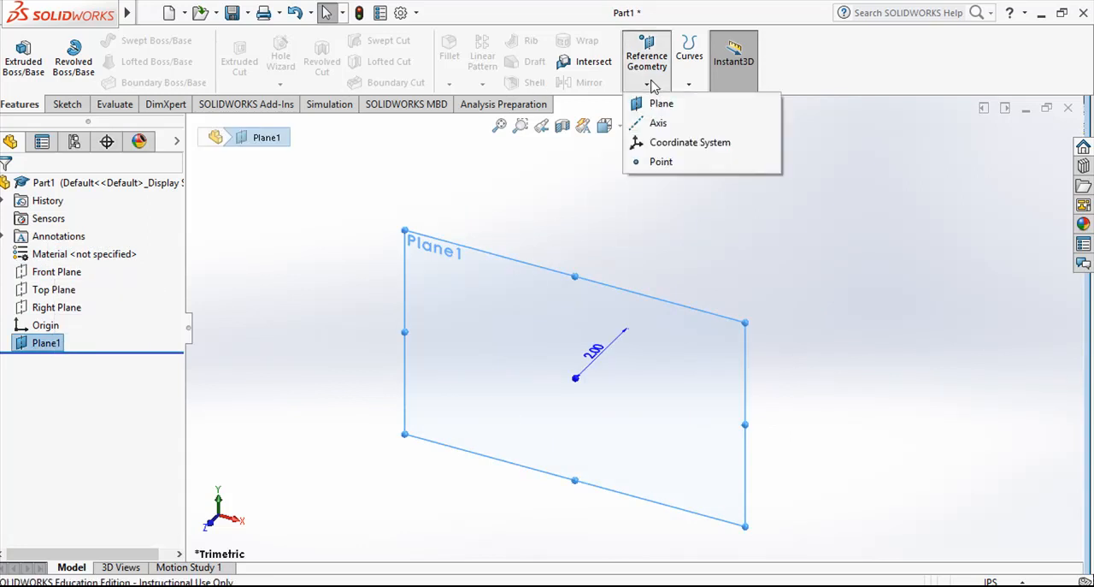
{"action": "left_click", "coordinate": [663, 104]}
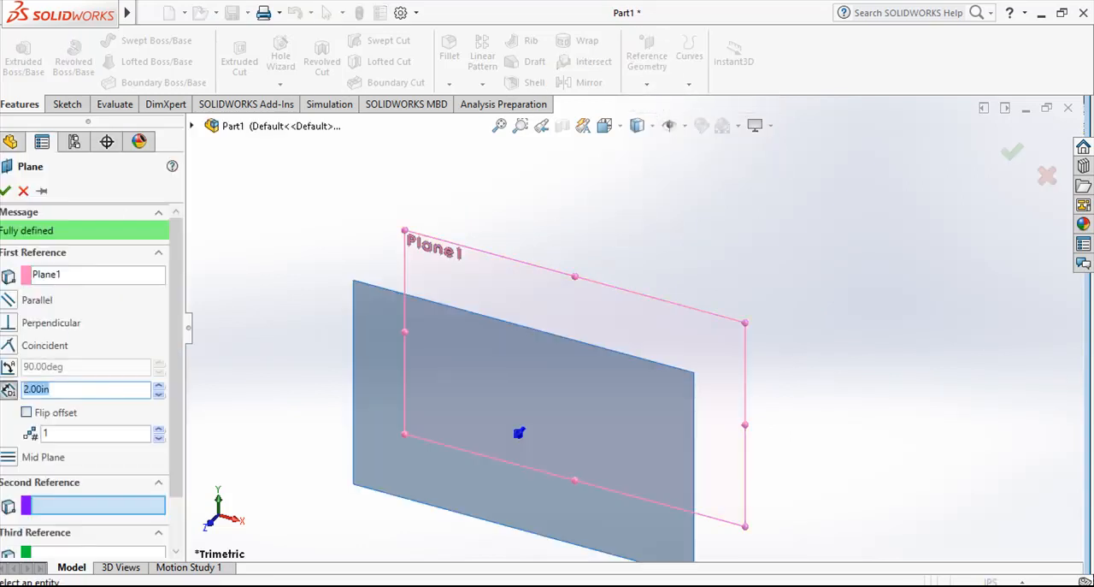
{"action": "left_click", "coordinate": [6, 190]}
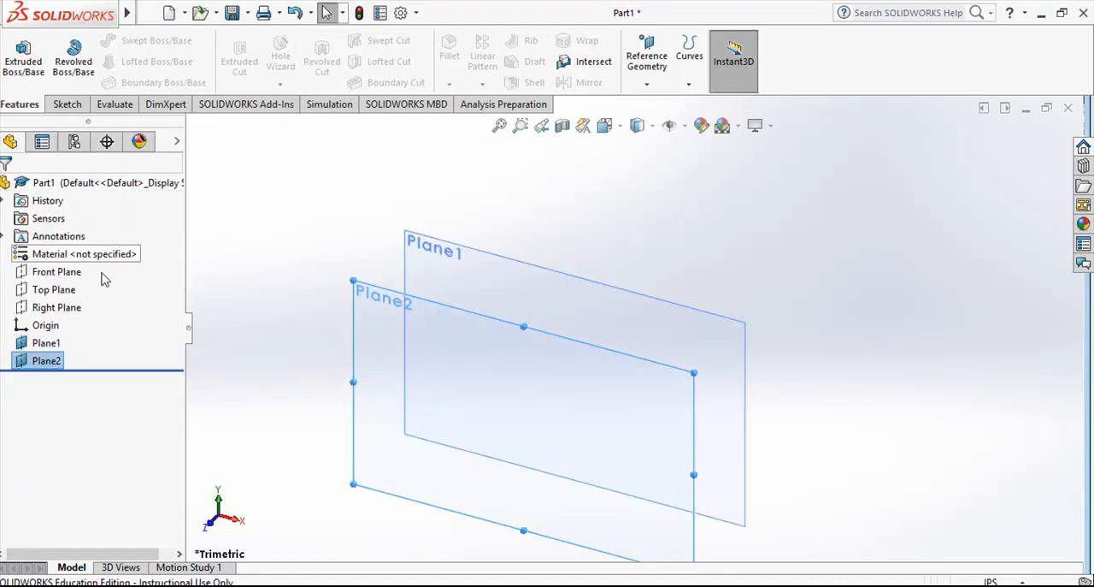
- Create seven more parallel reference planes at 2 in spacing, starting from Plane2
{"action": "left_click", "coordinate": [39, 343]}
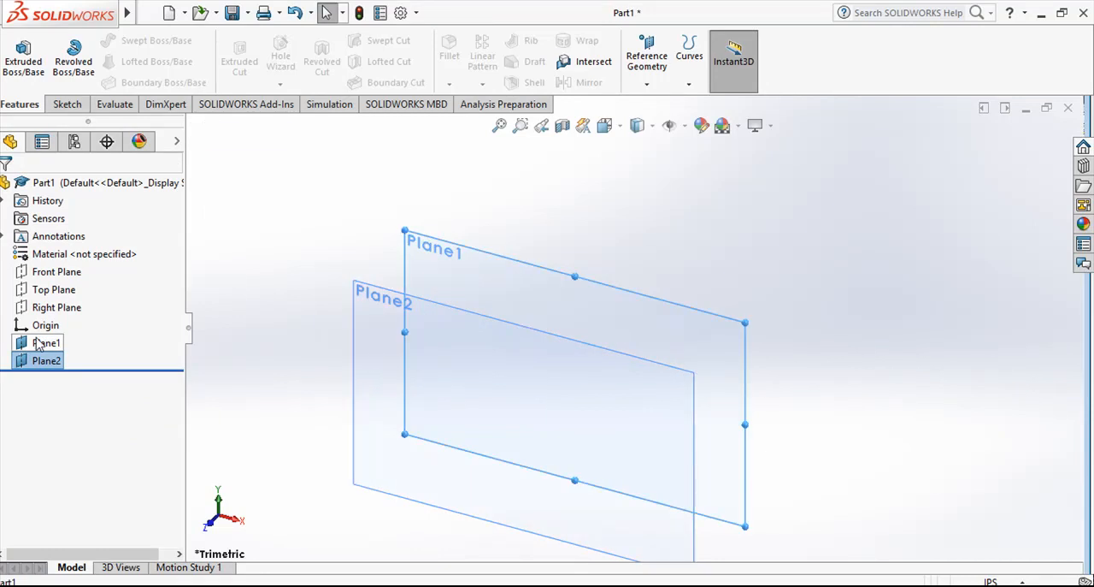
{"action": "left_click", "coordinate": [39, 271]}
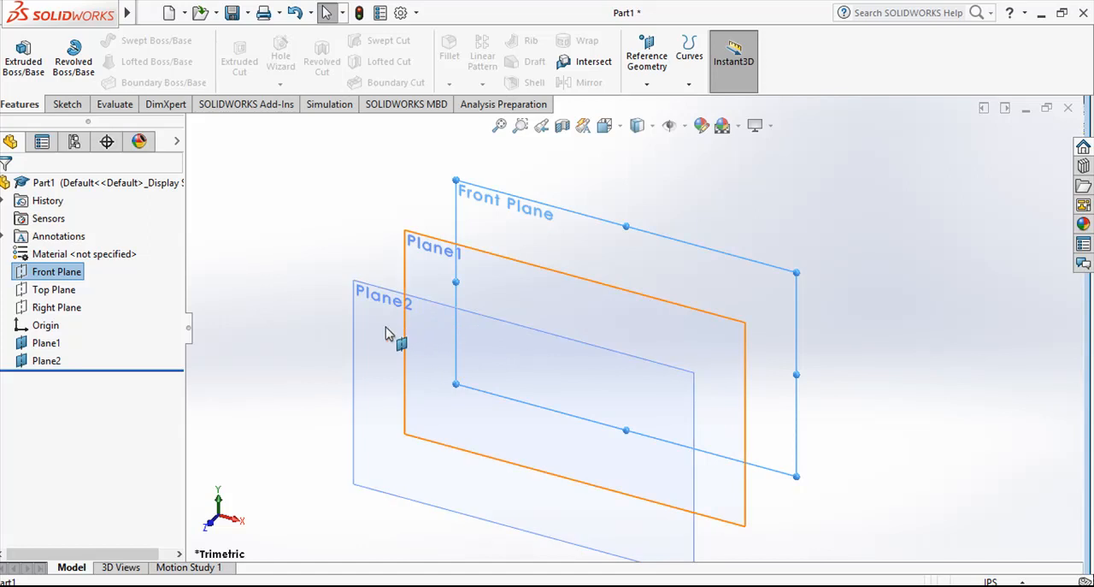
{"action": "left_click", "coordinate": [47, 360]}
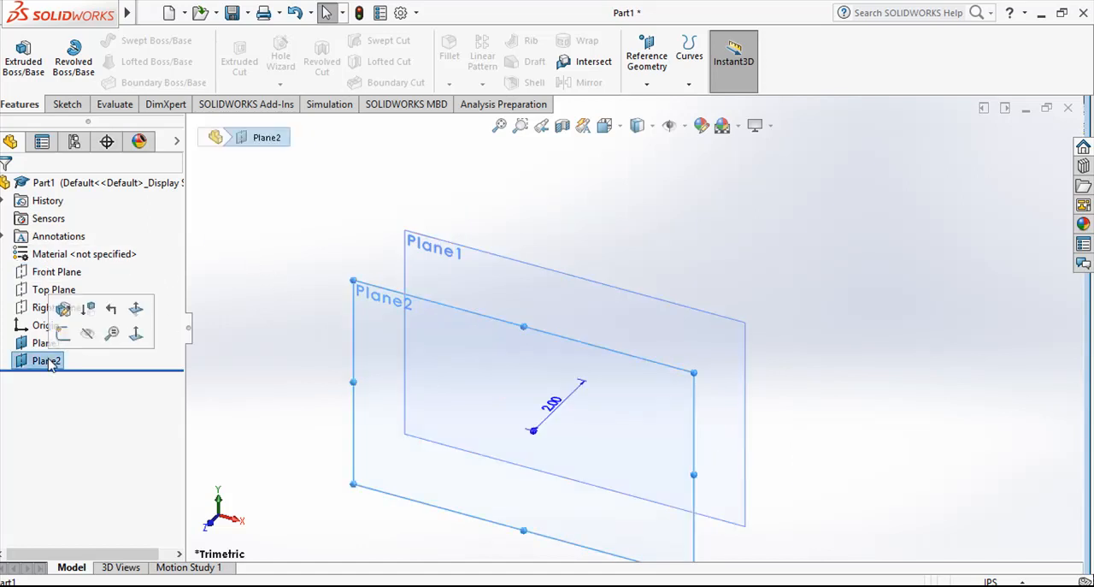
{"action": "left_click", "coordinate": [645, 83]}
{"action": "left_click", "coordinate": [670, 103]}
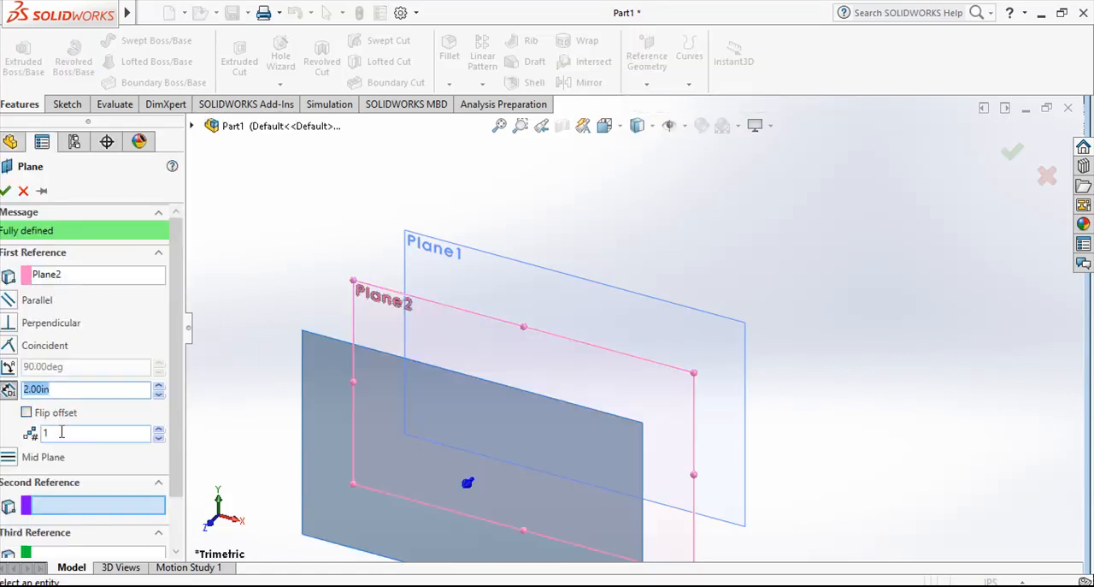
{"action": "left_click", "coordinate": [158, 430]}
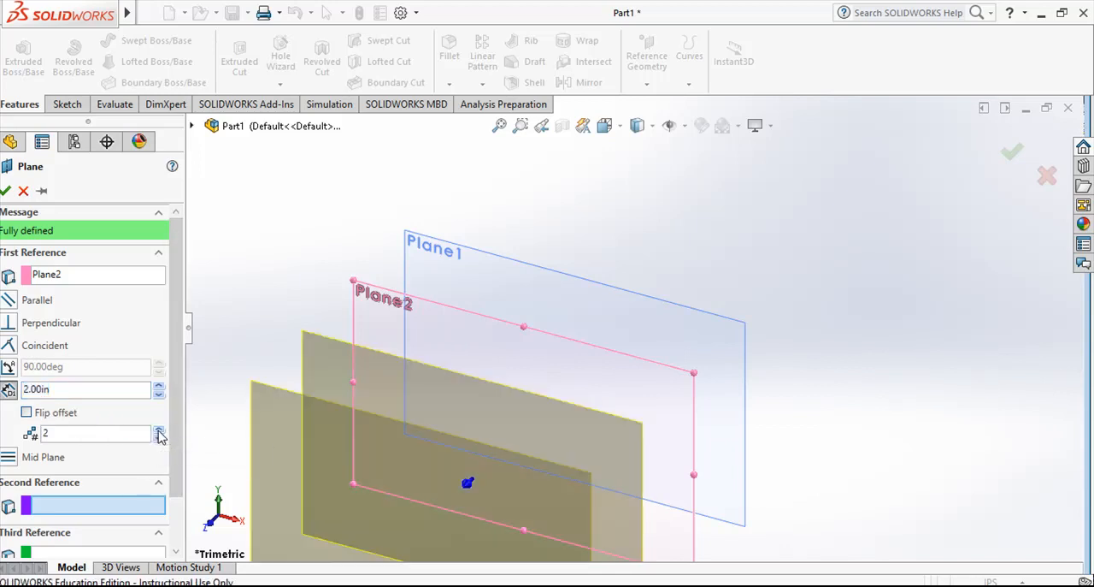
{"action": "left_click", "coordinate": [159, 432]}
{"action": "left_click", "coordinate": [159, 432]}
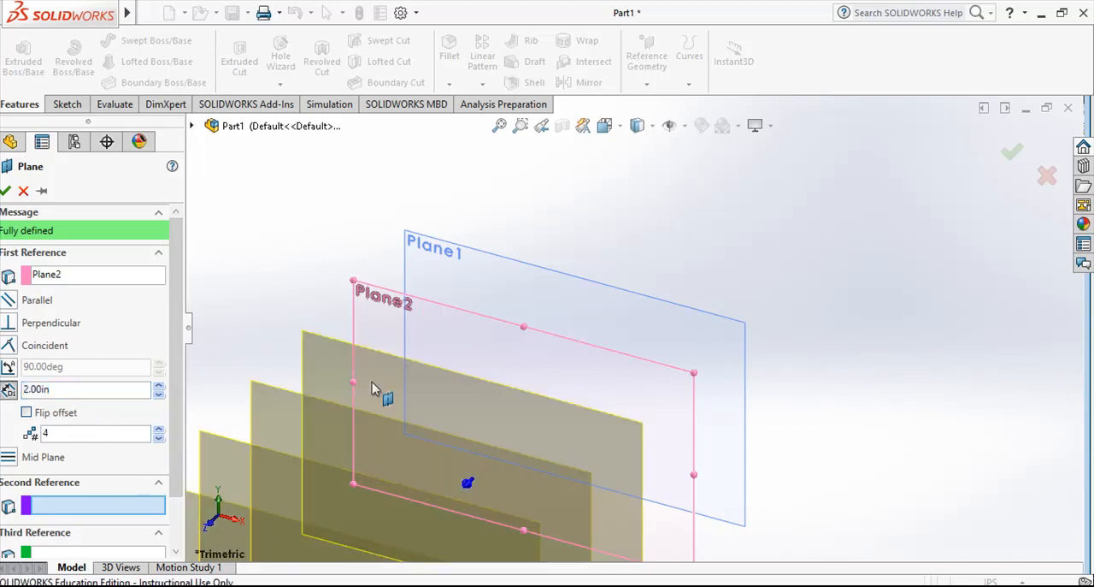
{"action": "middle_click_drag", "start_coordinate": [921, 440], "coordinate": [984, 340]}
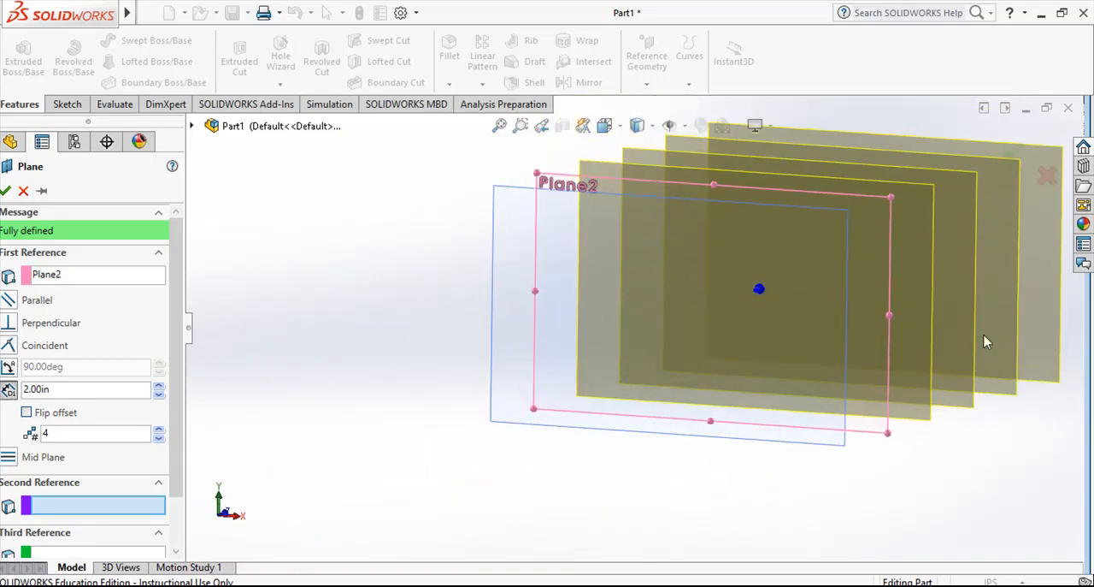
{"action": "left_click", "coordinate": [159, 430]}
{"action": "left_click", "coordinate": [159, 431]}
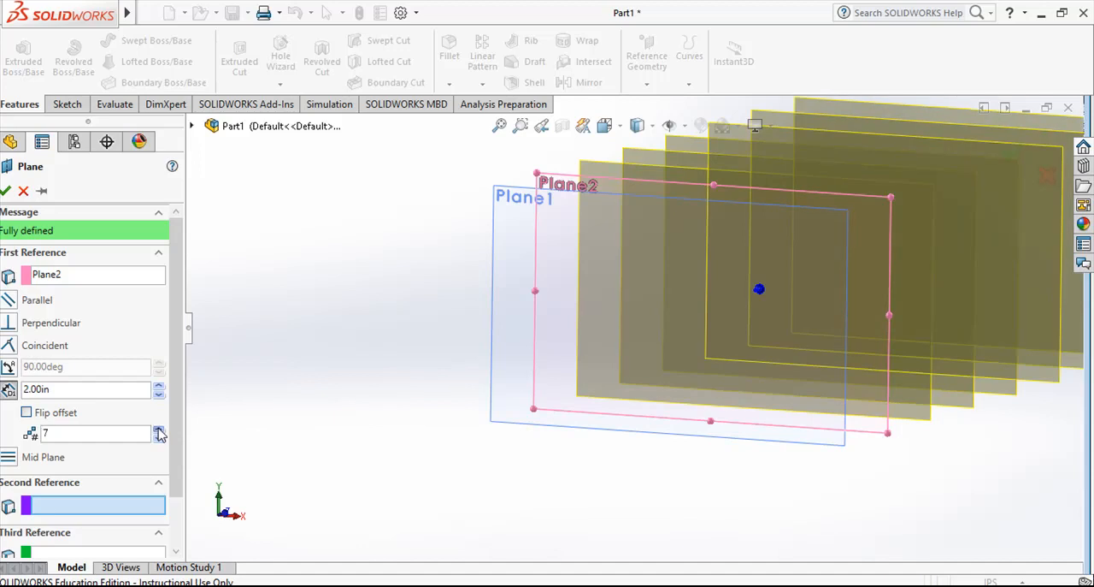
{"action": "left_click", "coordinate": [159, 430]}
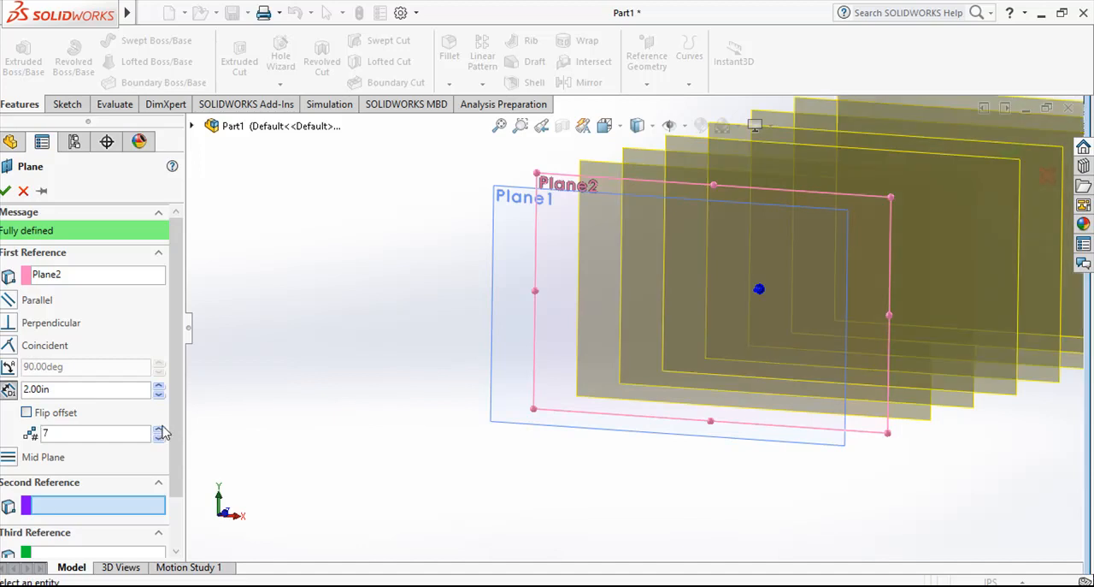
{"action": "left_click", "coordinate": [5, 189]}
- Examine the order and positions of the Front Plane and Plane1 through Plane9 by highlighting each one in turn
{"action": "middle_click_drag", "start_coordinate": [650, 486], "coordinate": [596, 506]}
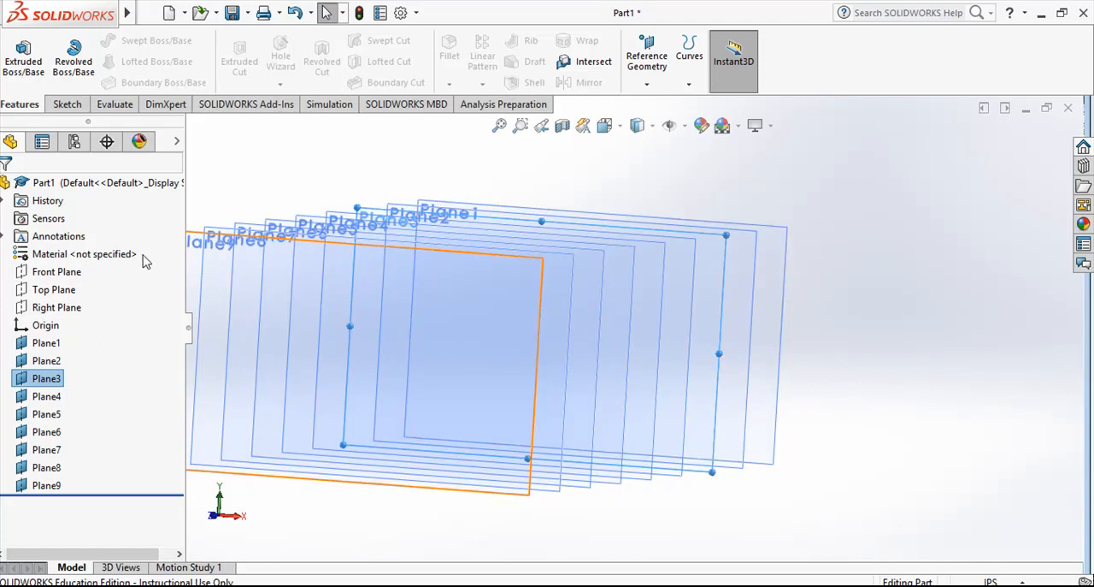
{"action": "left_click", "coordinate": [71, 272]}
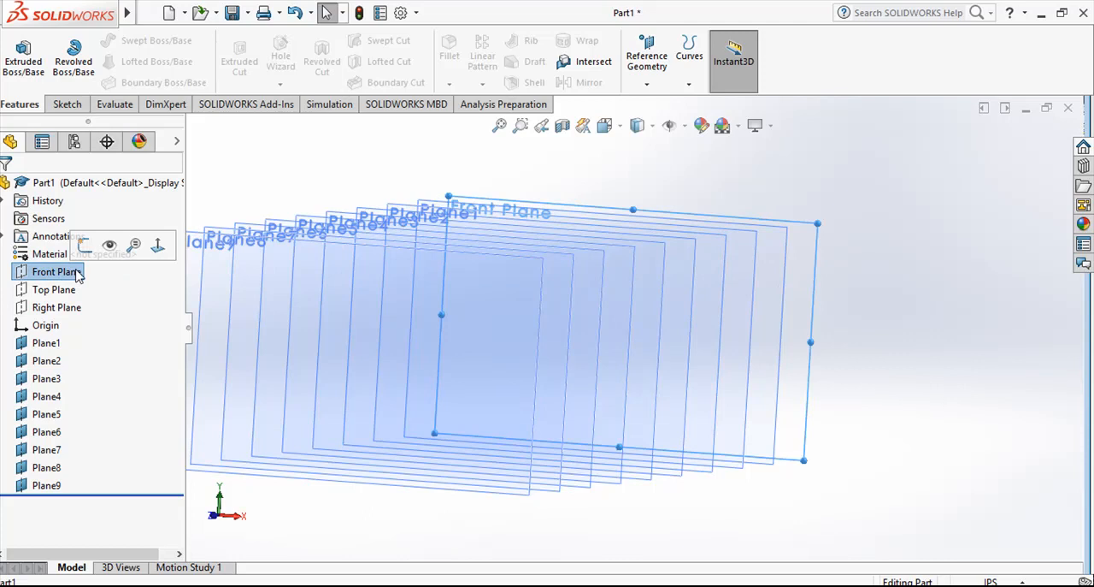
{"action": "left_click", "coordinate": [47, 343]}
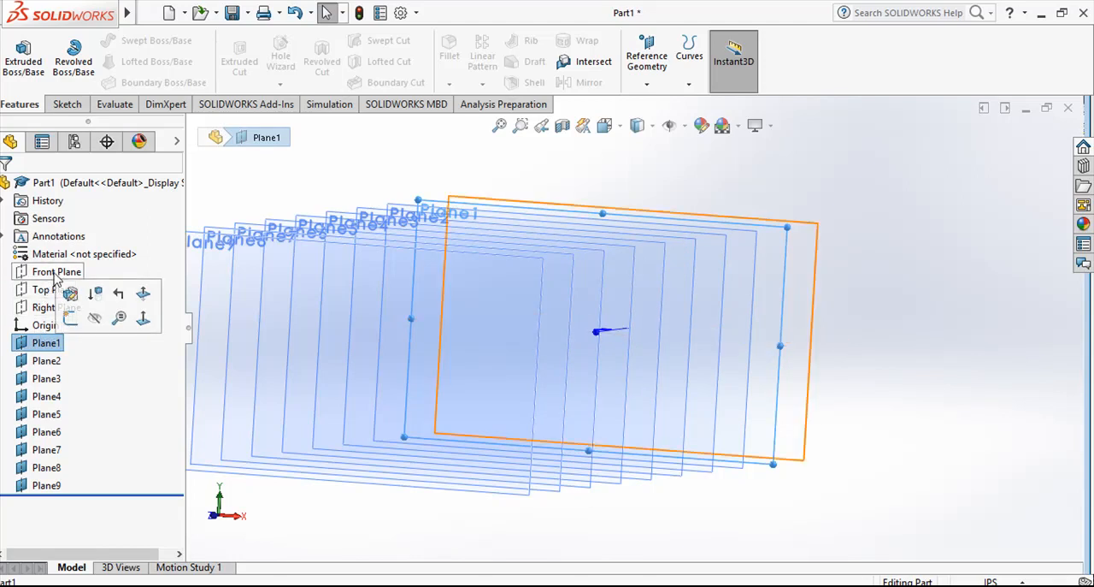
{"action": "left_click", "coordinate": [55, 362]}
{"action": "left_click", "coordinate": [57, 379]}
{"action": "left_click", "coordinate": [58, 396]}
{"action": "left_click", "coordinate": [60, 417]}
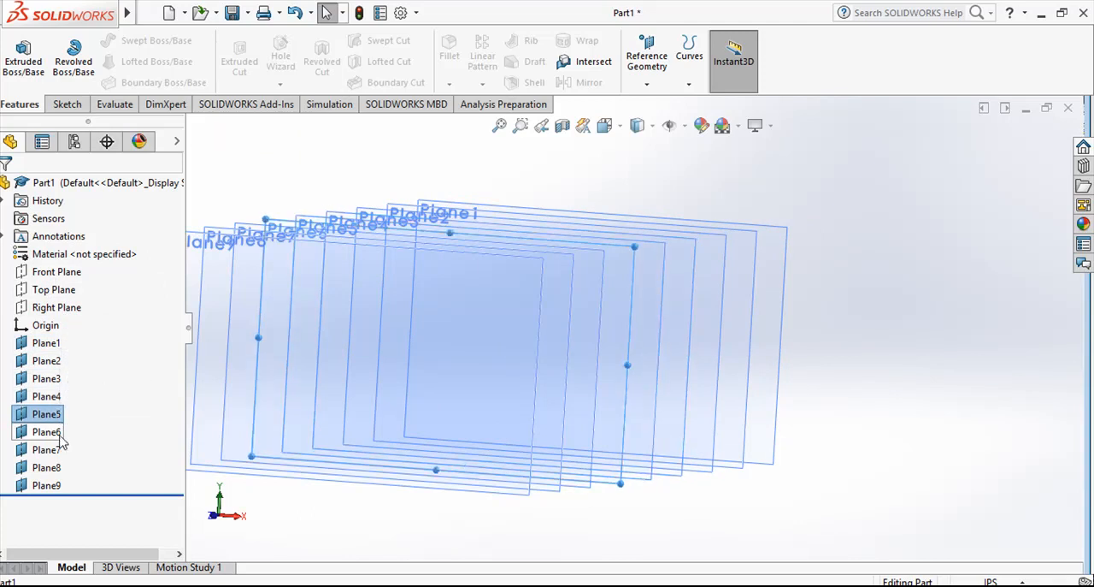
{"action": "left_click", "coordinate": [61, 436]}
{"action": "left_click", "coordinate": [62, 450]}
{"action": "left_click", "coordinate": [59, 468]}
{"action": "left_click", "coordinate": [51, 484]}
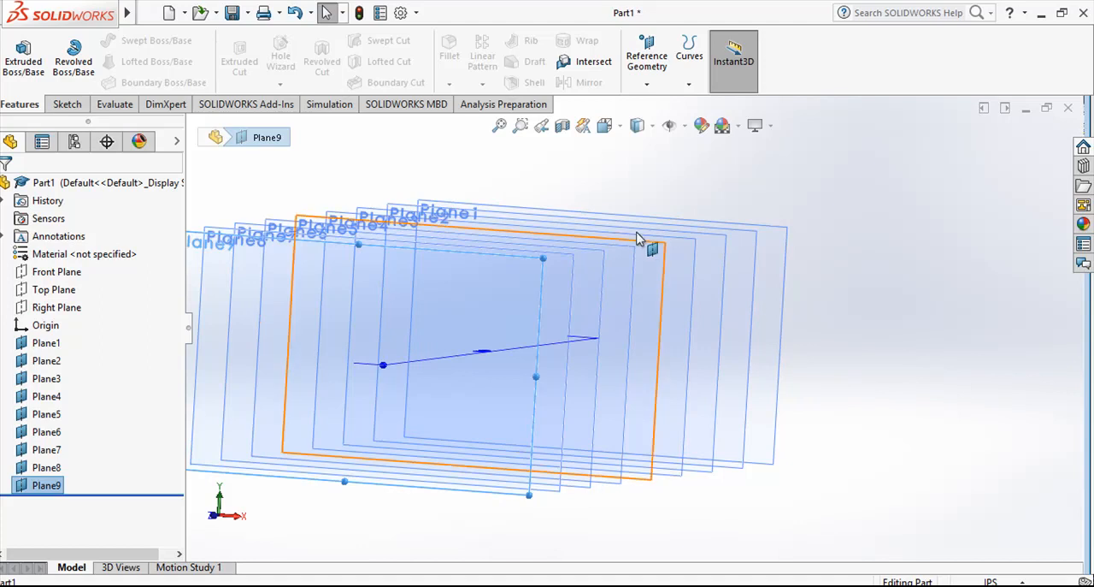